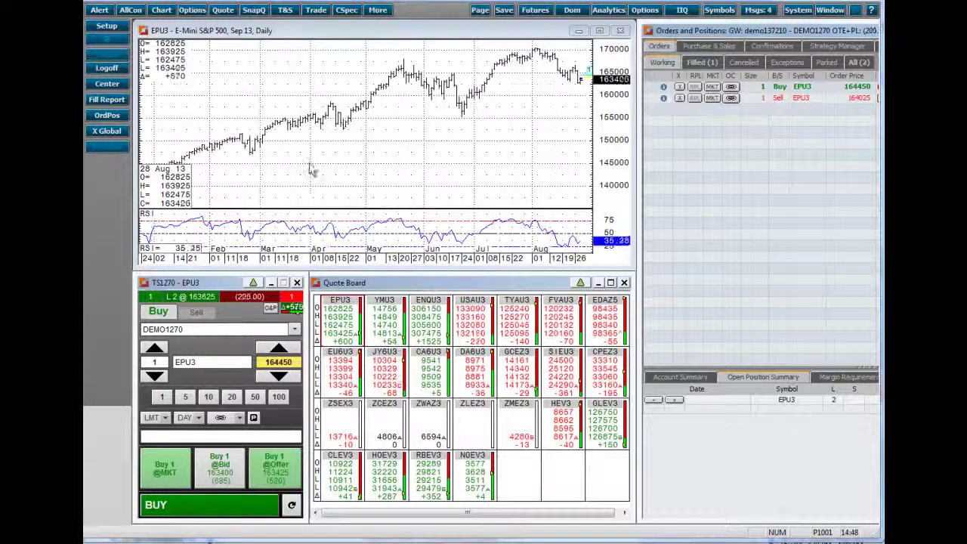
Preview the trading-window list, the position's liquidate/reverse choices and the cancel-buy options.
left_click(318, 11)
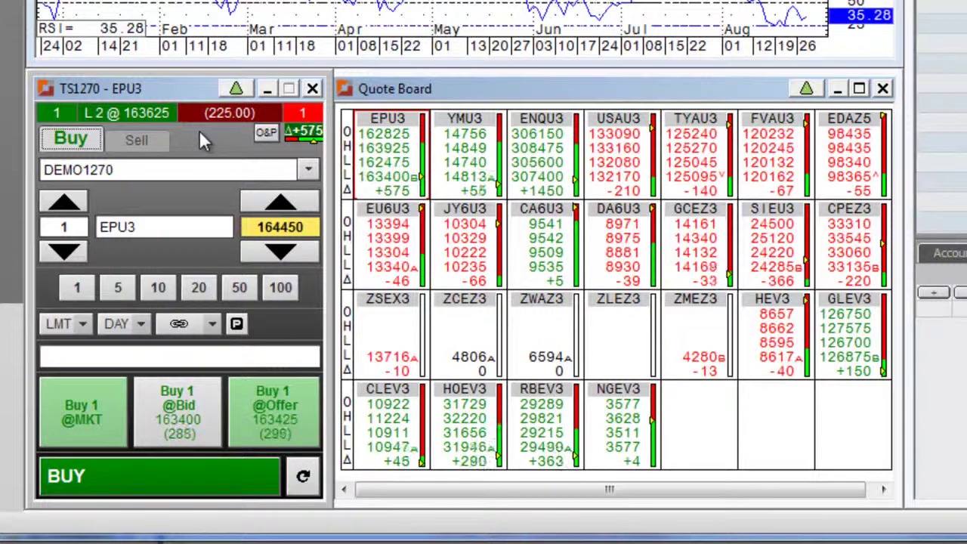
left_click(146, 114)
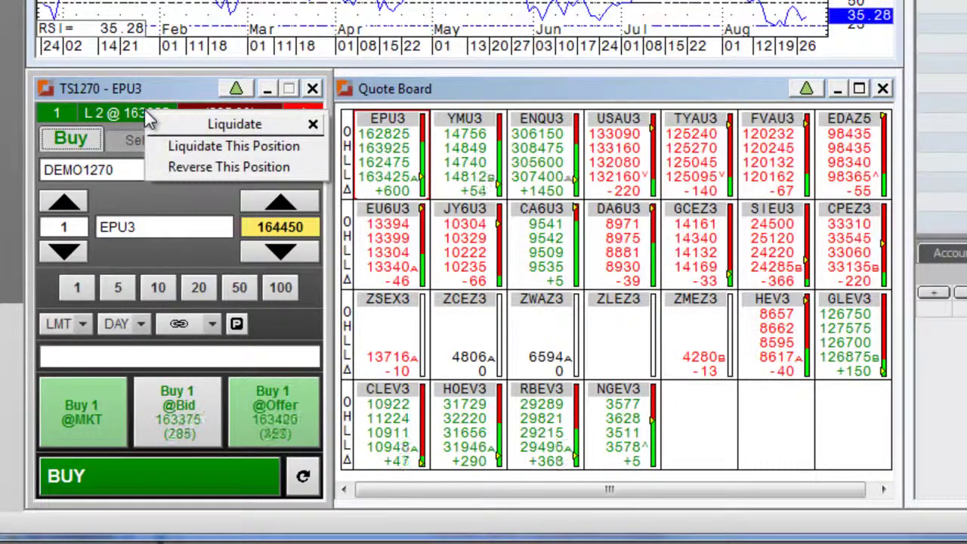
left_click(313, 127)
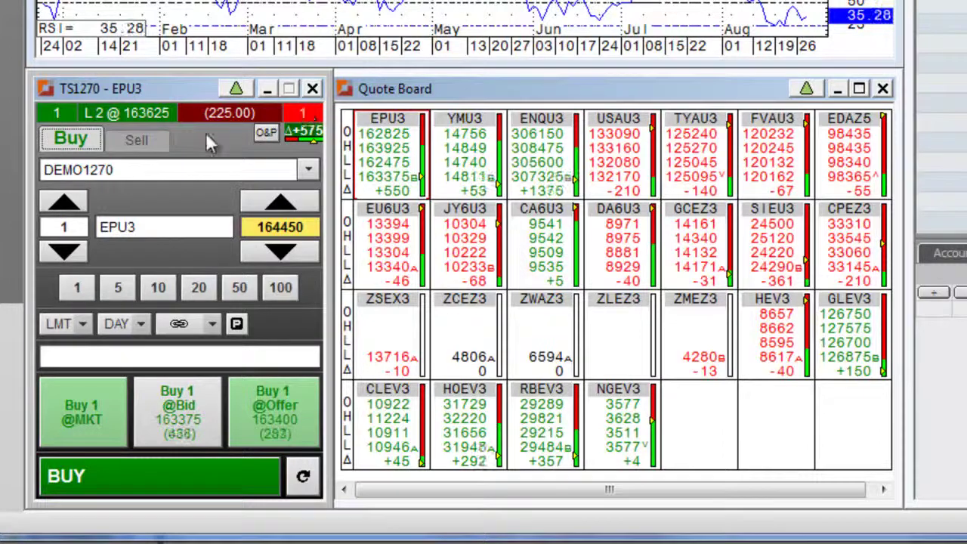
left_click(56, 119)
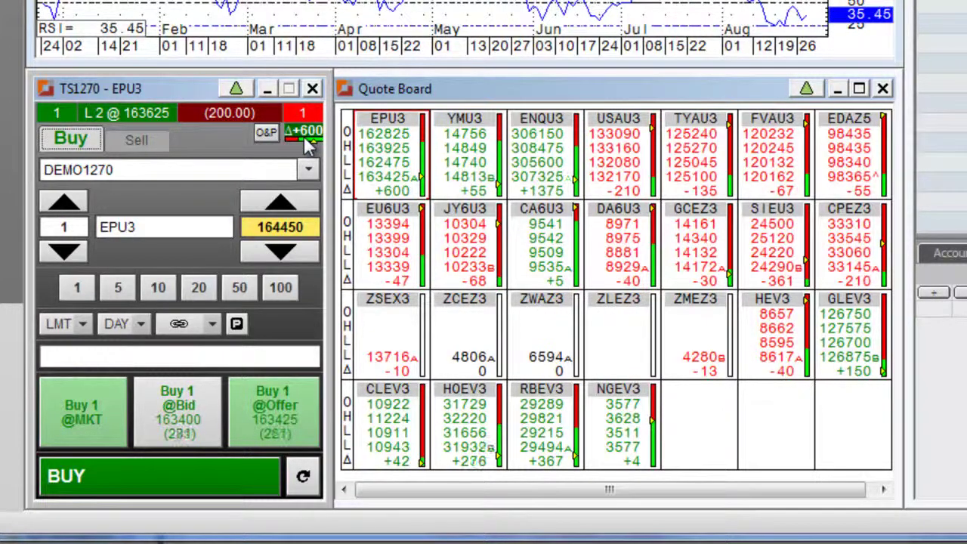
Browse the account, order-type and order-linking lists without changing anything, keeping Limit.
left_click(308, 172)
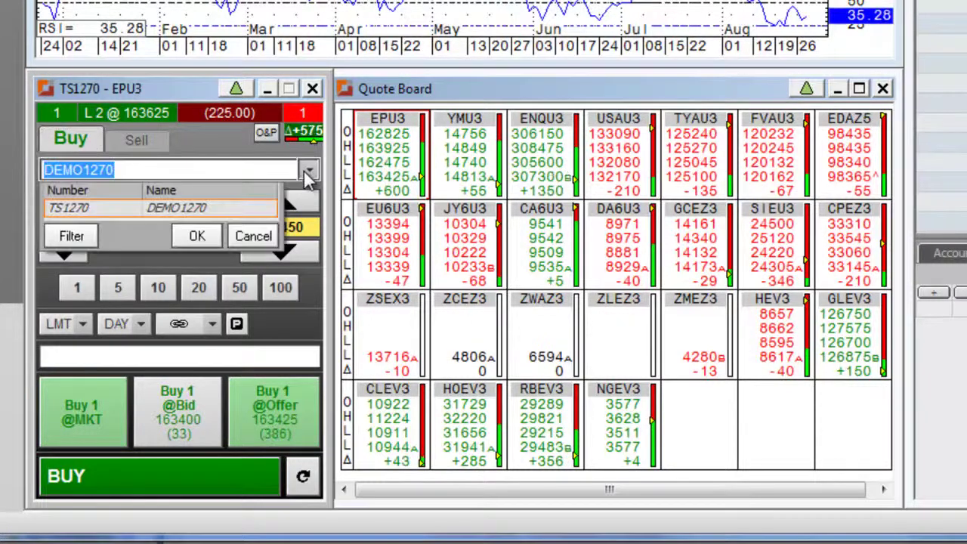
left_click(254, 236)
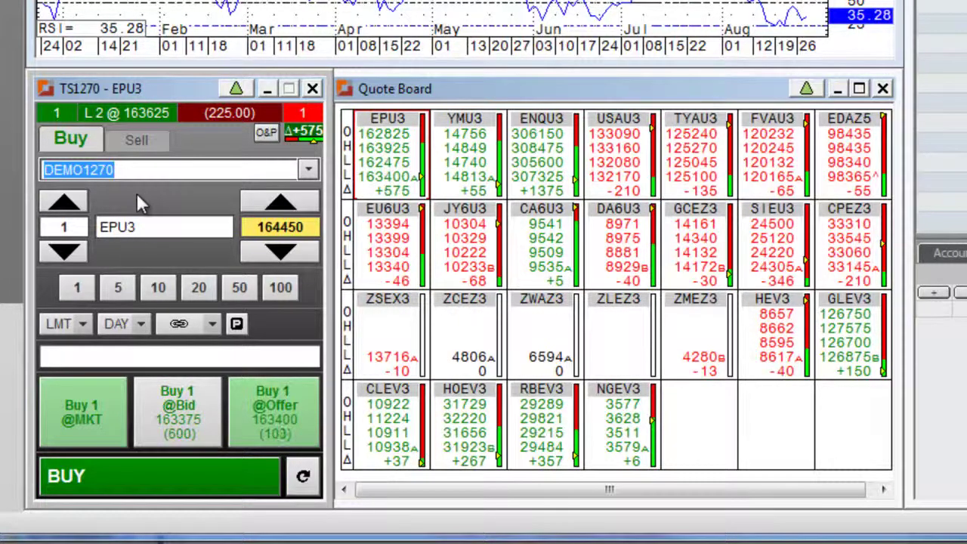
left_click(76, 326)
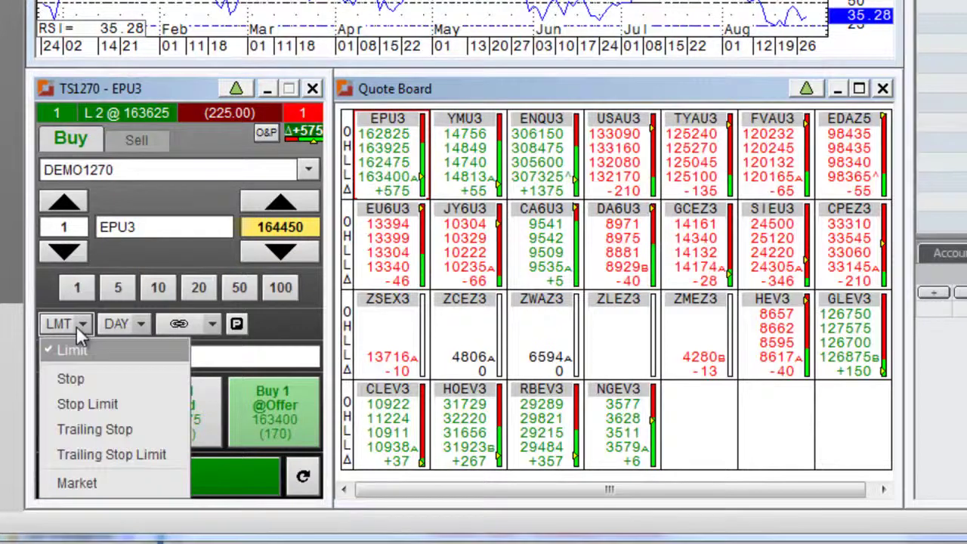
left_click(215, 325)
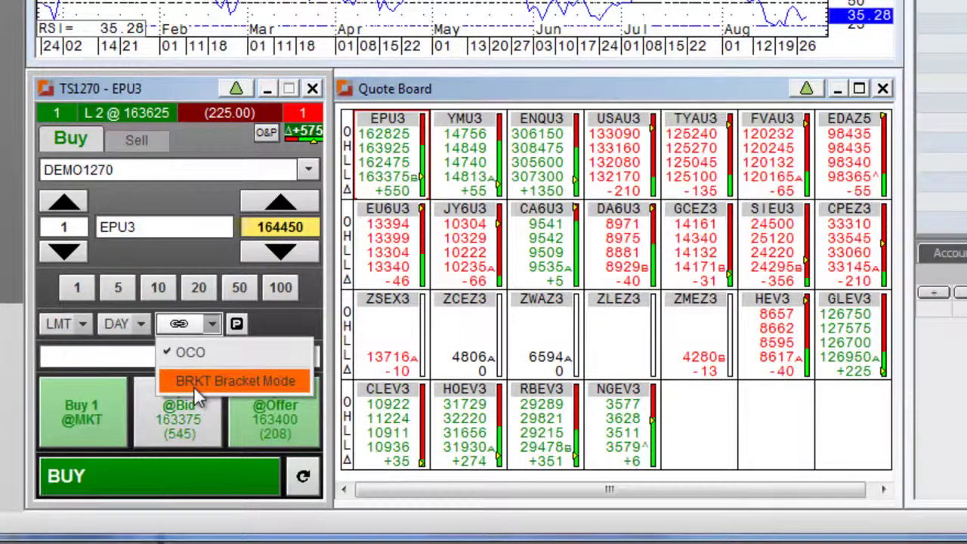
left_click(236, 325)
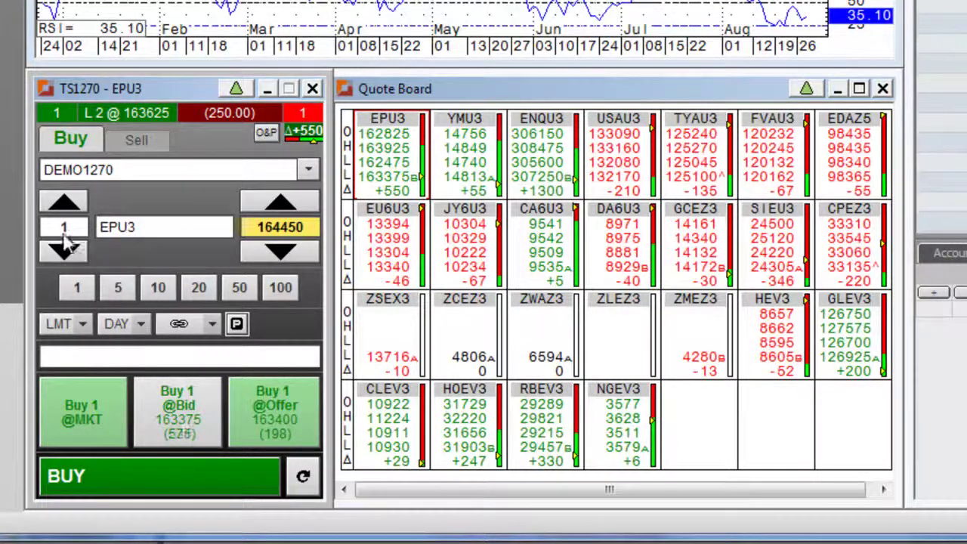
Set the EPU3 ticket quantity to 2 lots and the price to 164775.
left_click(64, 201)
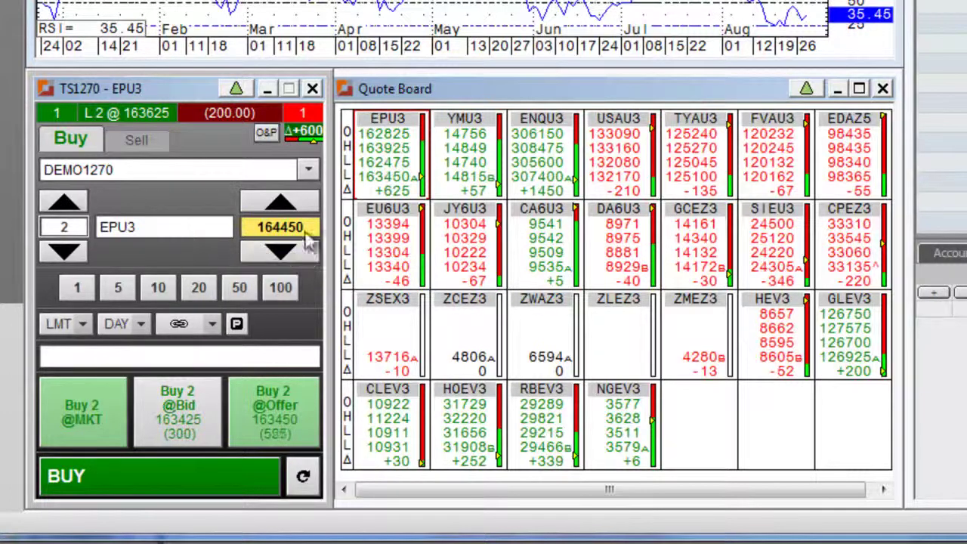
left_click(281, 202)
left_click(281, 203)
left_click(281, 202)
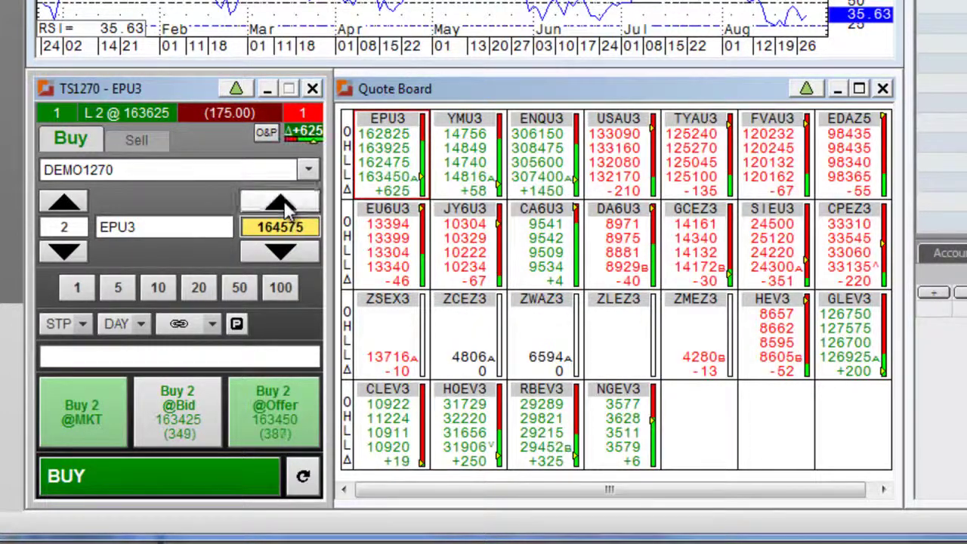
left_click(282, 203)
left_click(282, 200)
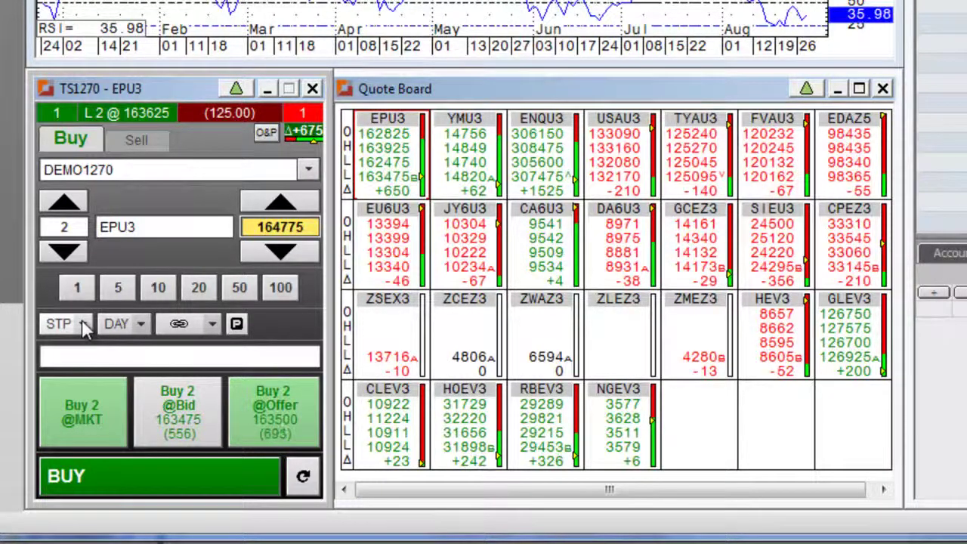
Make the order type Stop with a good-till-cancelled (GTC) duration.
left_click(82, 322)
left_click(78, 384)
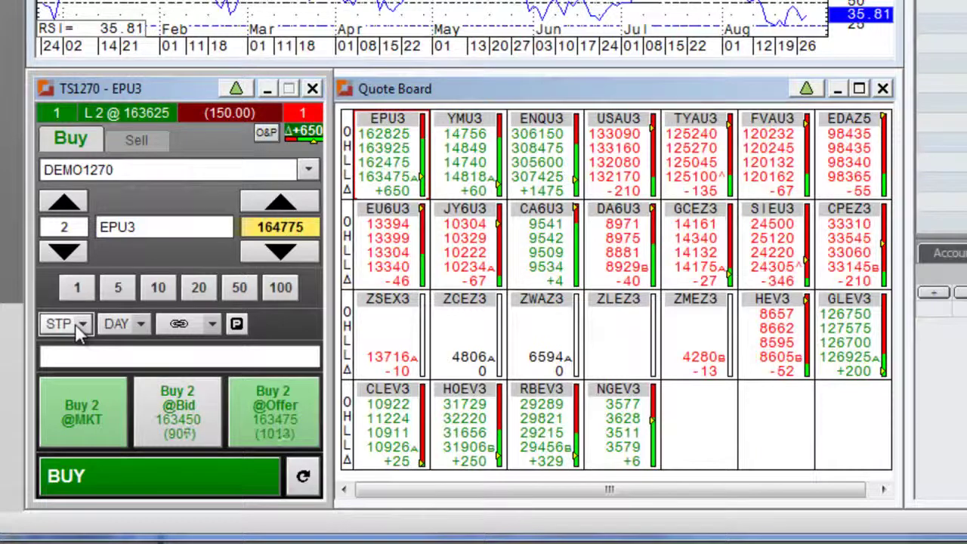
left_click(141, 325)
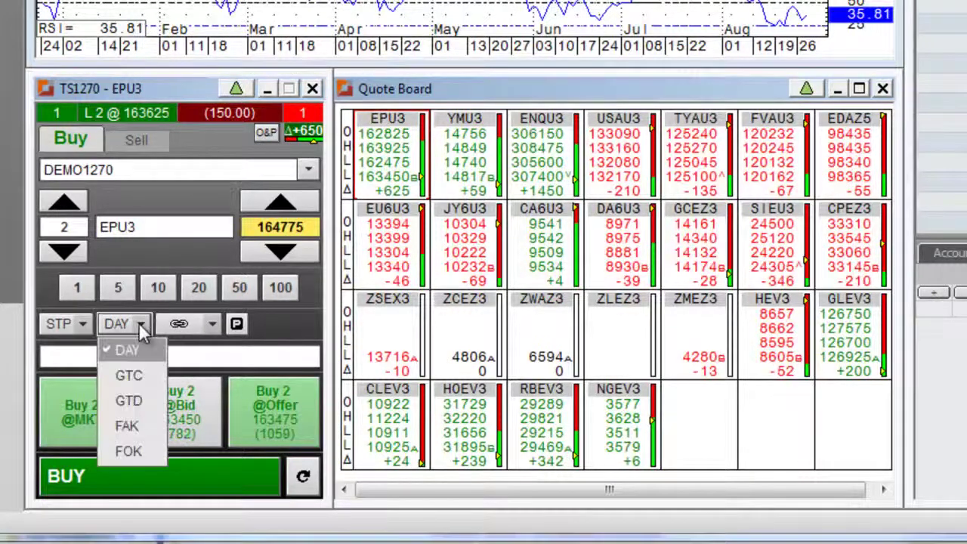
left_click(121, 376)
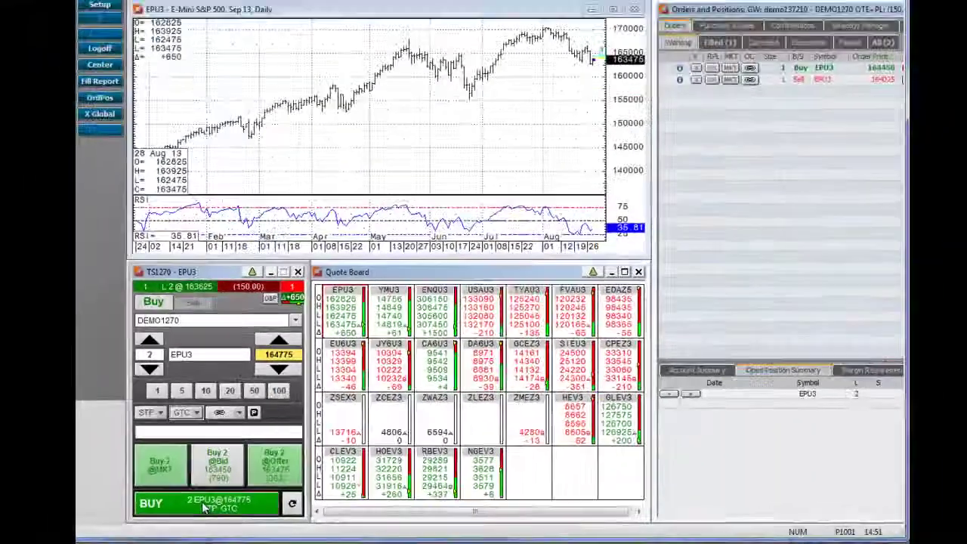
Submit the 2-lot EPU3 buy stop, confirming past the limit and cross-trade warnings.
left_click(205, 506)
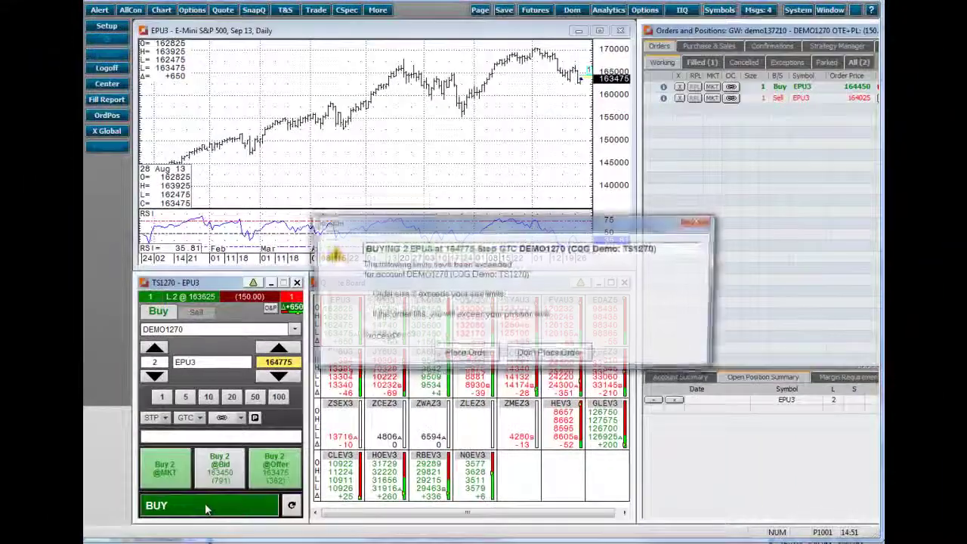
left_click(457, 355)
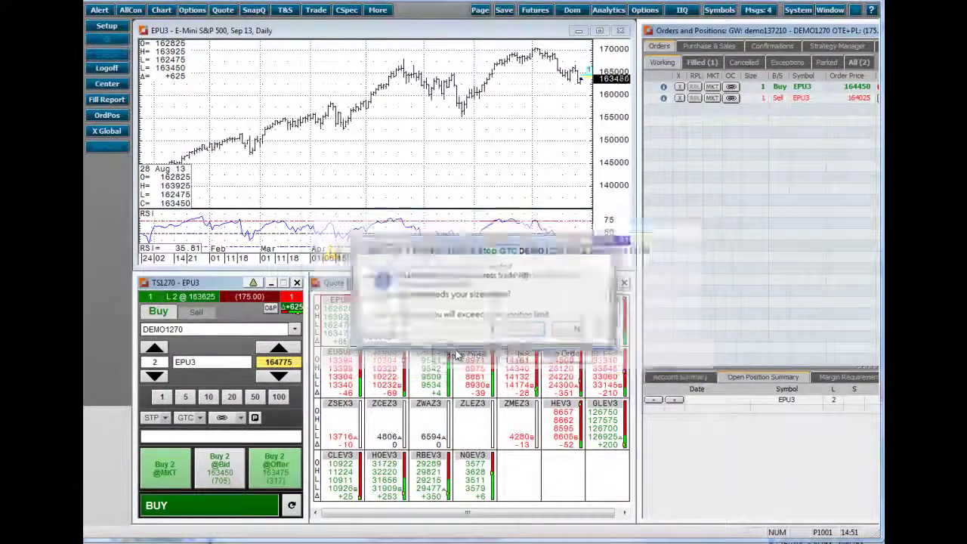
left_click(518, 333)
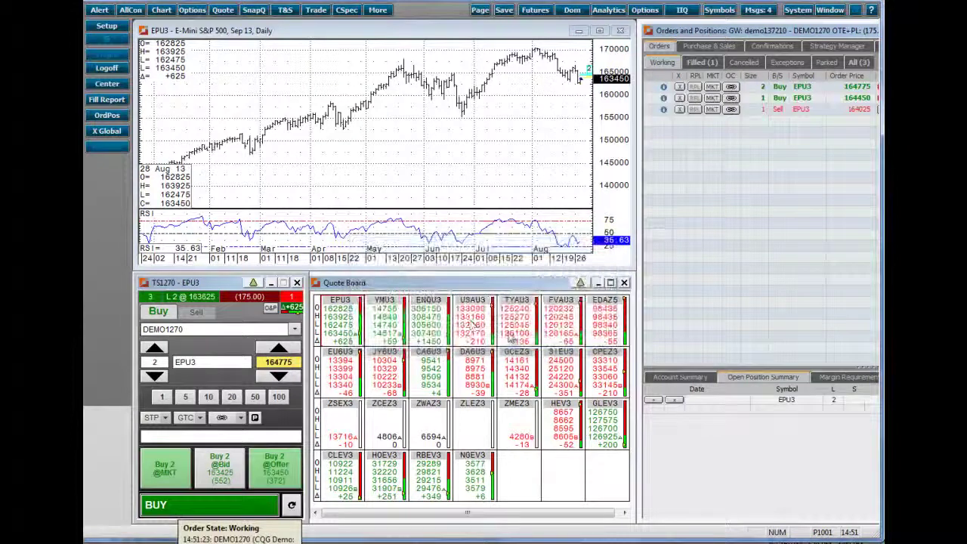